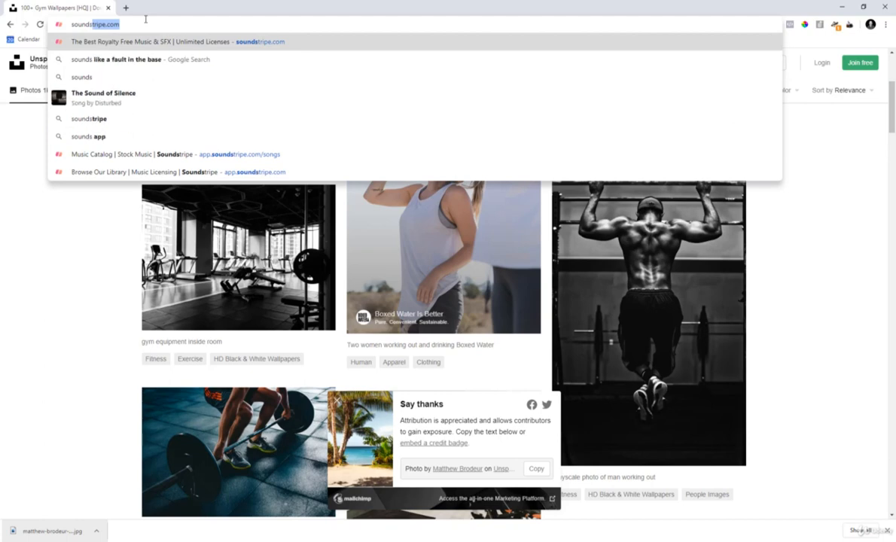
# Open soundstripe.com, enter the account, and filter the song catalog by the Chill mood.
pyautogui.press('Return')
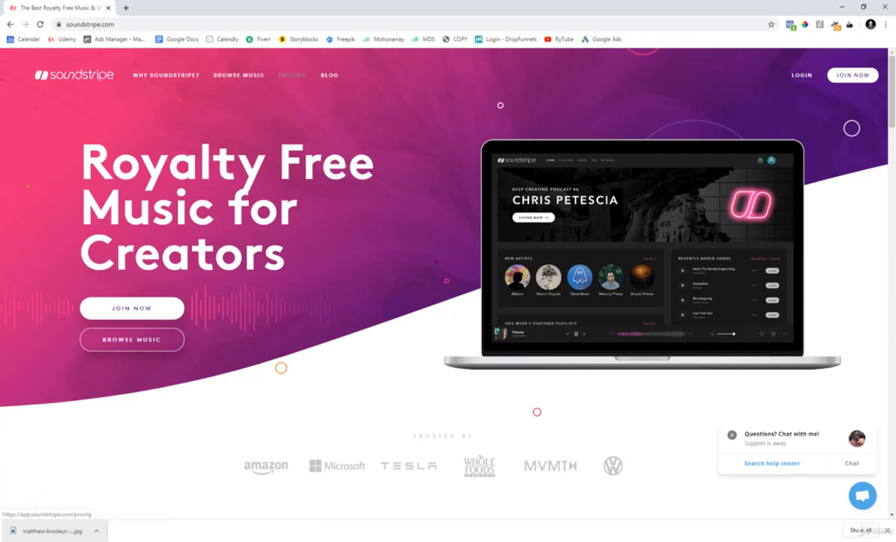
pyautogui.click(800, 78)
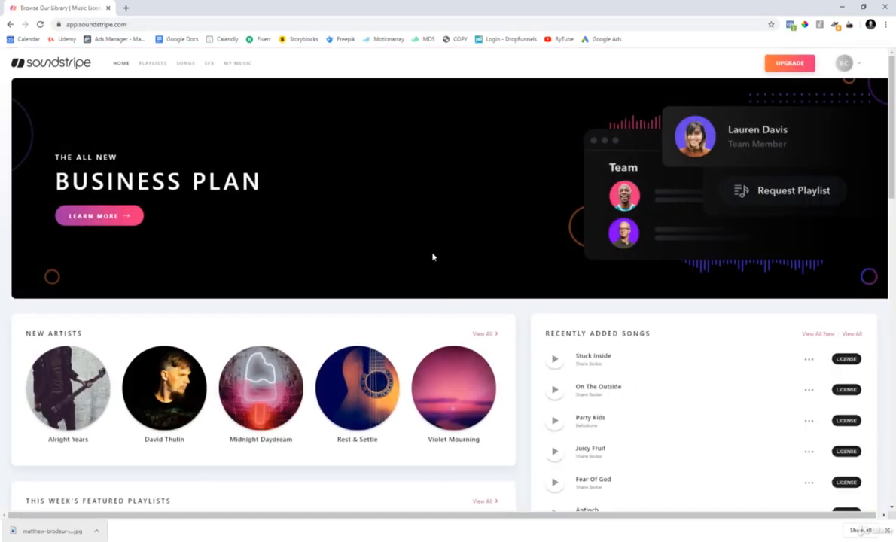
pyautogui.click(187, 63)
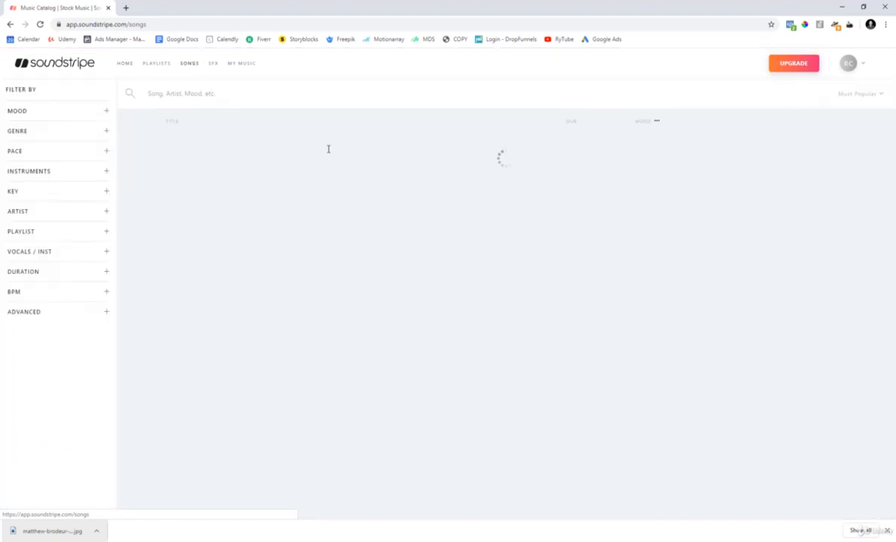
pyautogui.click(41, 111)
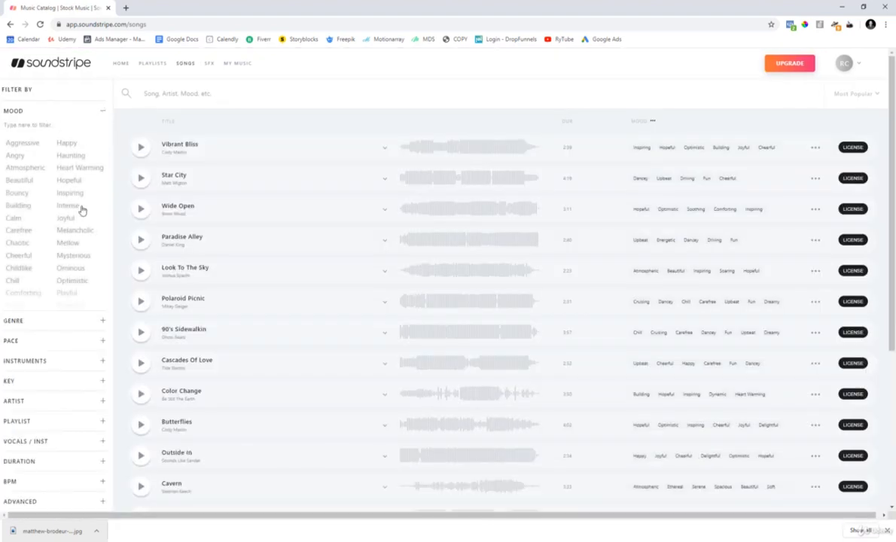
pyautogui.click(15, 280)
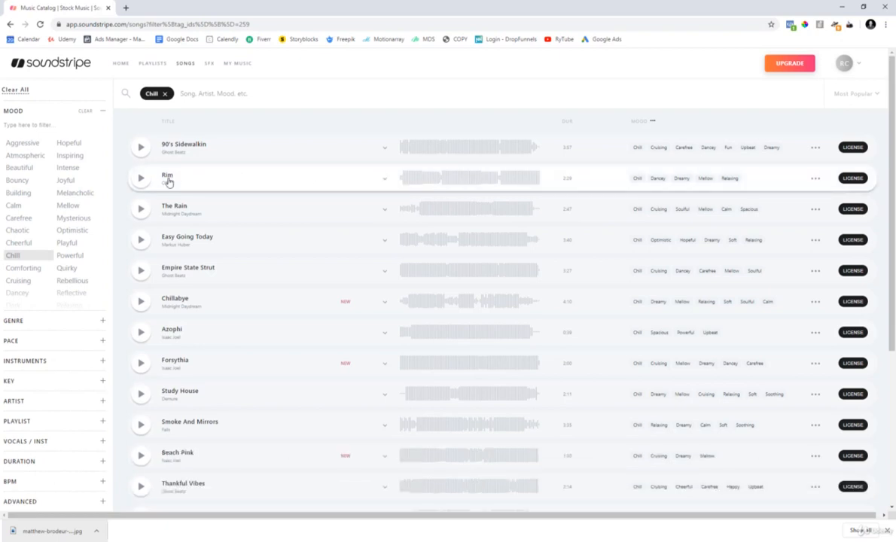
# Preview Empire State Strut and generate its license for the project "social media ad" as Advertising / Marketing - Video, not for cable television or film.
pyautogui.click(141, 271)
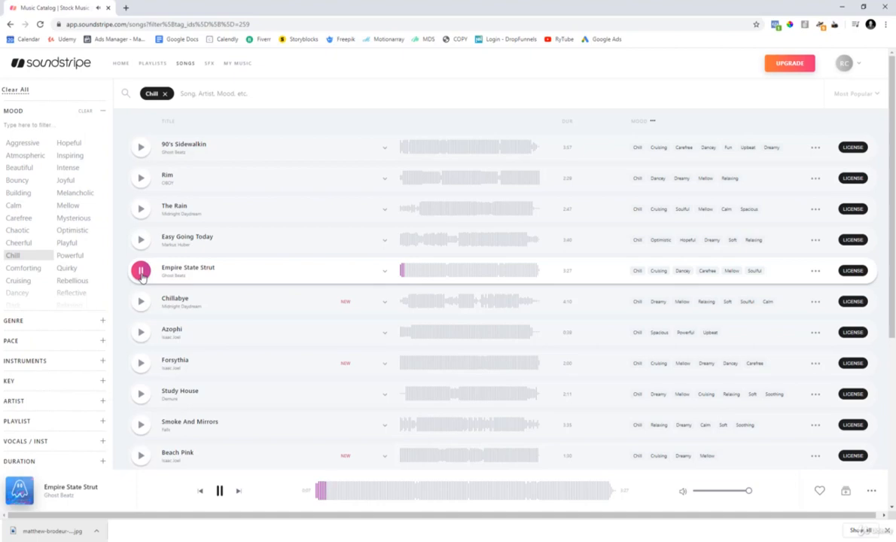
pyautogui.click(141, 271)
pyautogui.click(853, 270)
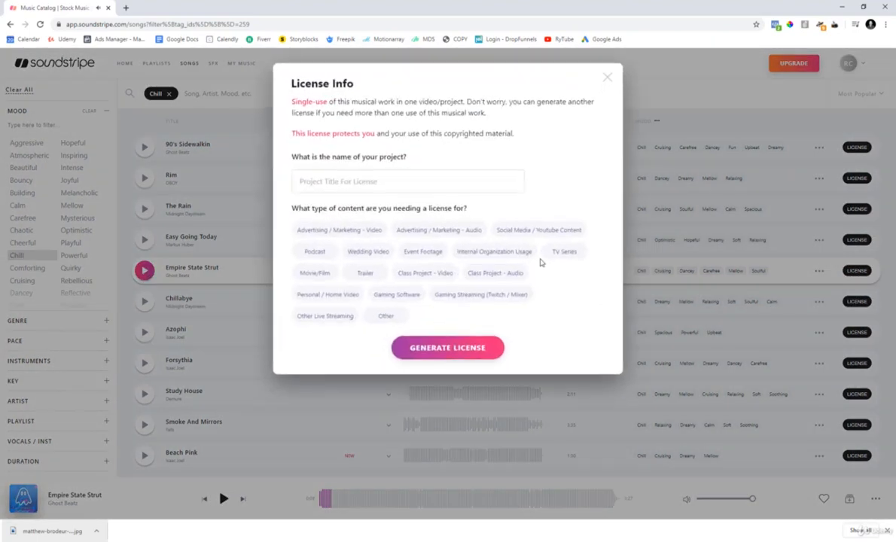
pyautogui.click(438, 178)
pyautogui.write('social')
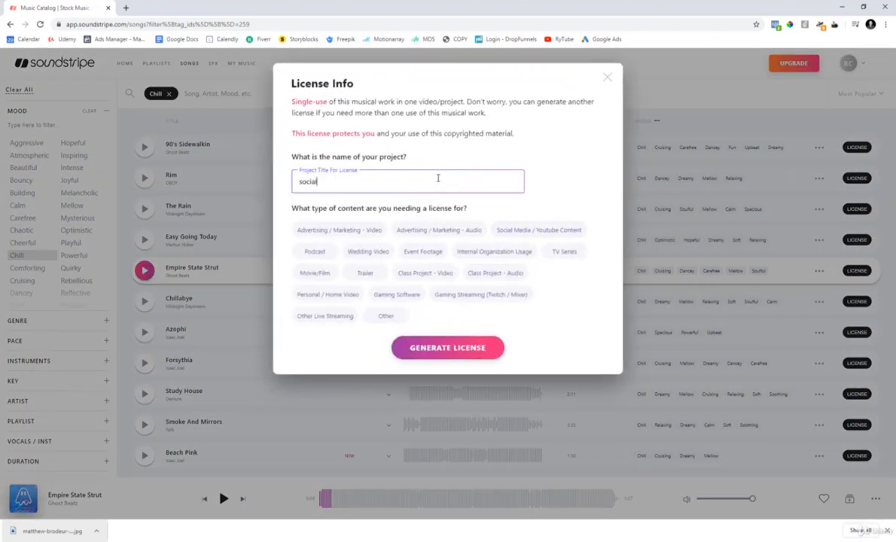
pyautogui.write(' media ad')
pyautogui.click(348, 227)
pyautogui.click(551, 355)
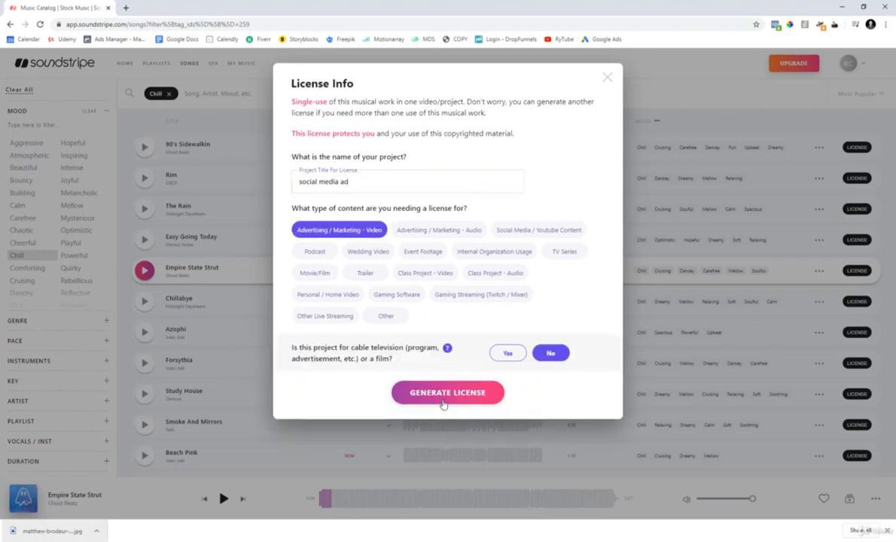
pyautogui.click(412, 383)
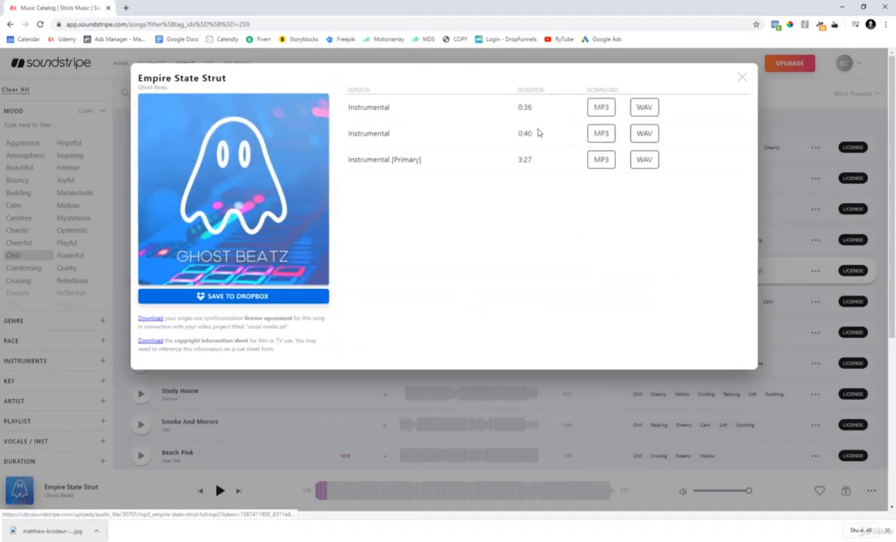
# Download the 3:27 primary instrumental MP3 of Empire State Strut and add it as the top layer of the Main composition in After Effects.
pyautogui.click(603, 160)
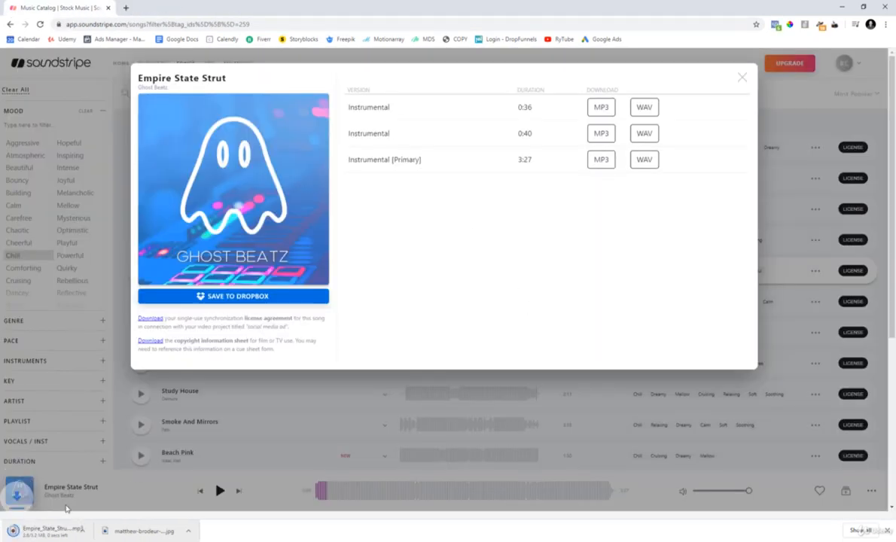
pyautogui.moveTo(68, 535); pyautogui.dragTo(452, 497)
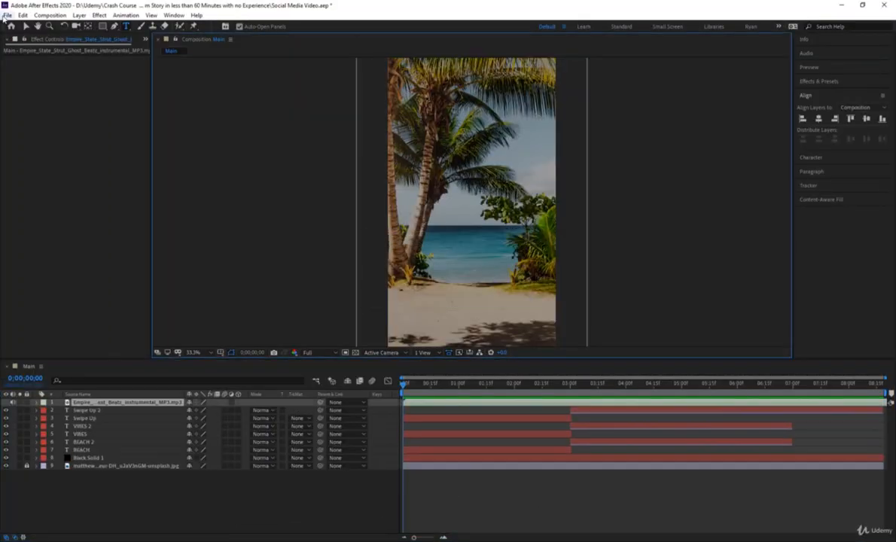
pyautogui.click(8, 15)
pyautogui.moveTo(30, 146)
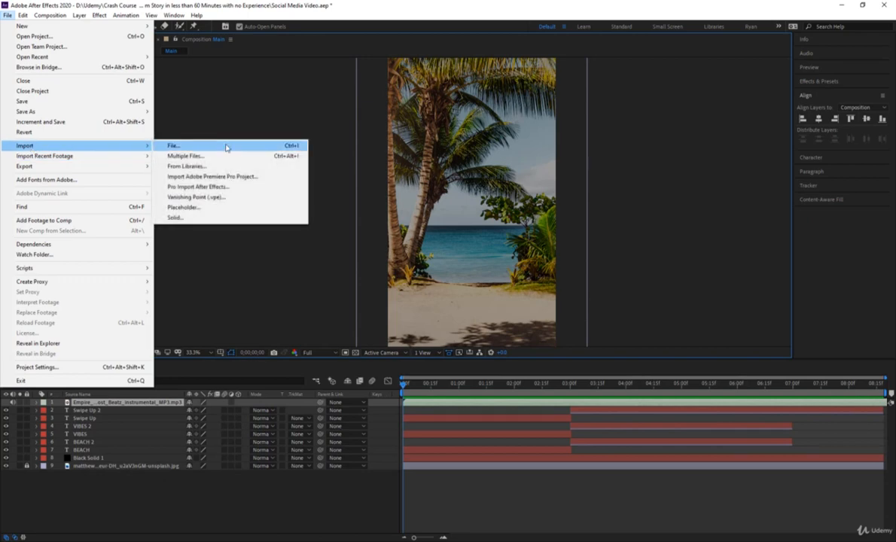
pyautogui.click(486, 502)
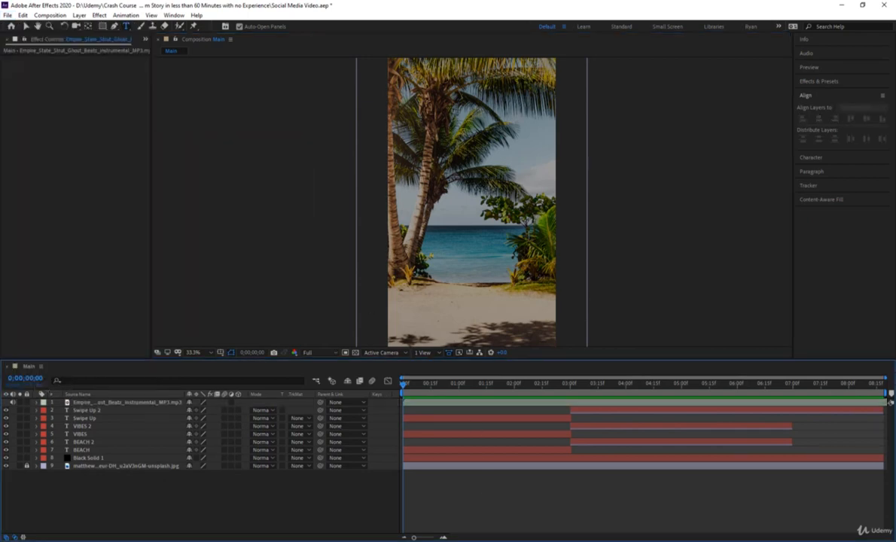
# Reveal the music layer's waveform, shift the layer earlier so the sound starts at 0;00;00;00, and play it back.
pyautogui.click(36, 403)
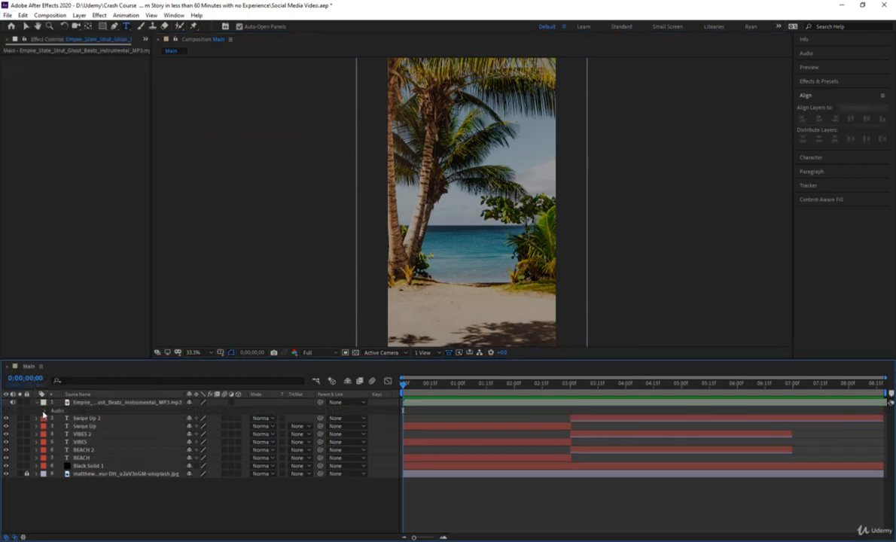
pyautogui.click(44, 411)
pyautogui.click(52, 427)
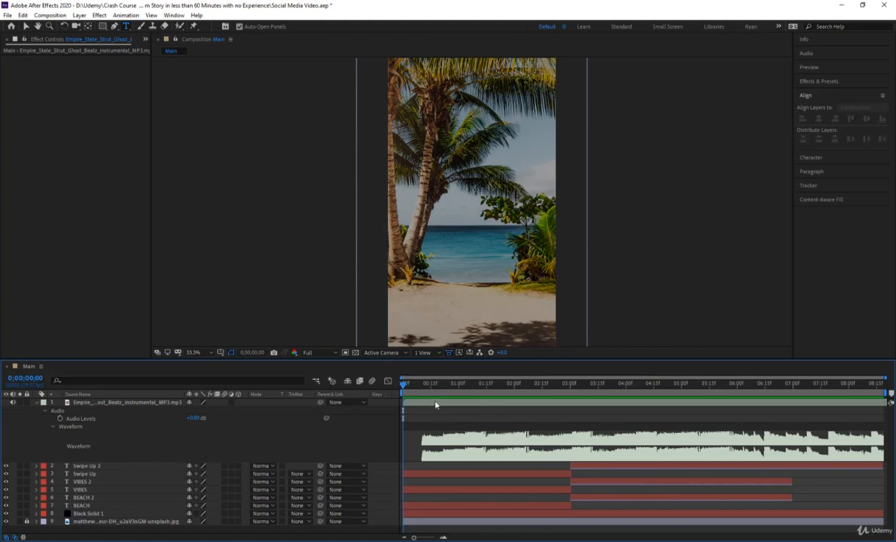
pyautogui.moveTo(436, 405); pyautogui.dragTo(416, 406)
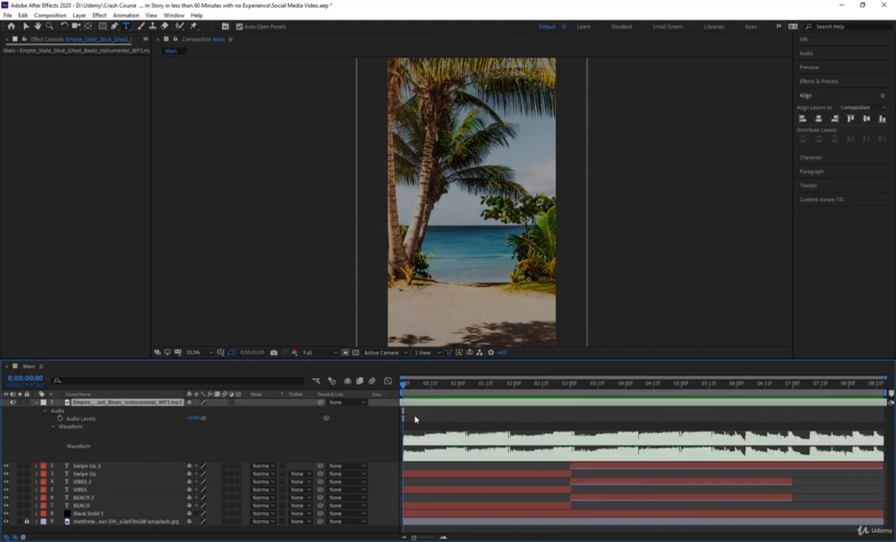
pyautogui.press('space')
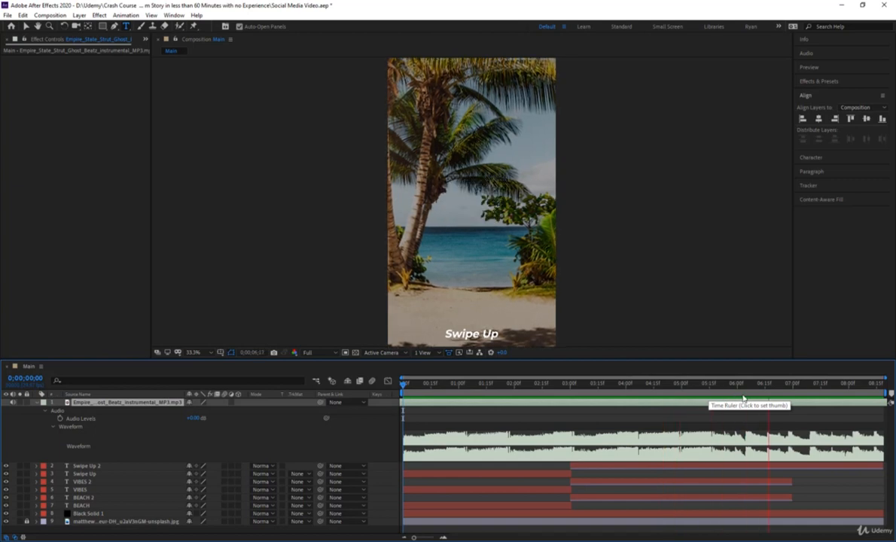
# Keyframe the music layer's Audio Levels from 0 dB at 0;00;07;09 down to -29 dB at 0;00;08;18.
pyautogui.click(845, 394)
pyautogui.moveTo(844, 393); pyautogui.dragTo(812, 392)
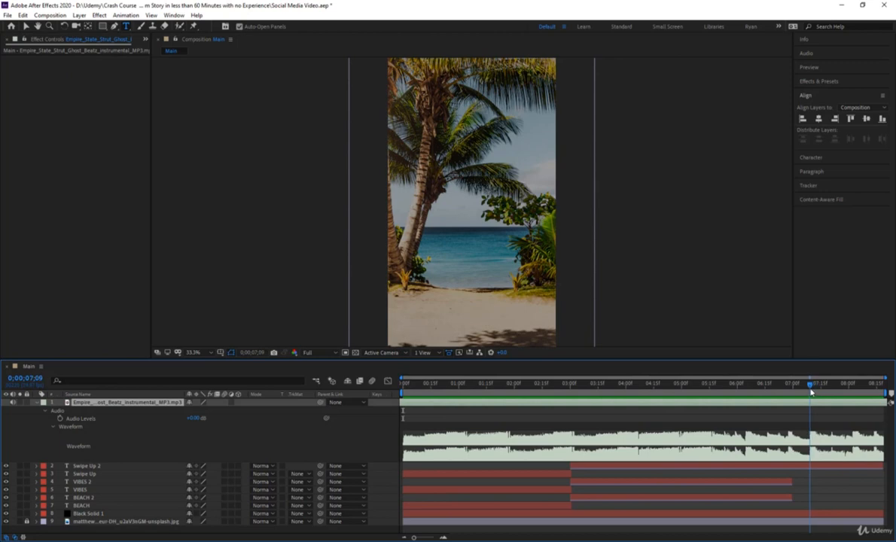
pyautogui.click(60, 420)
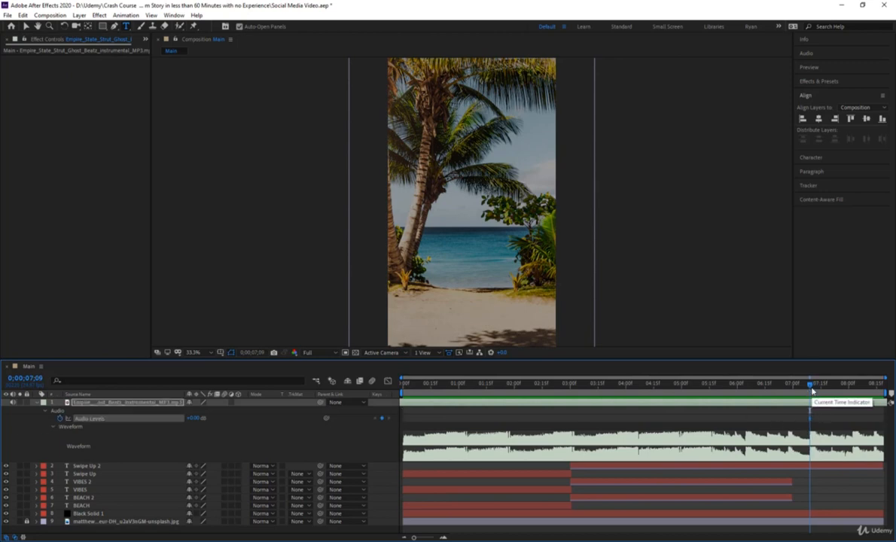
pyautogui.press('space')
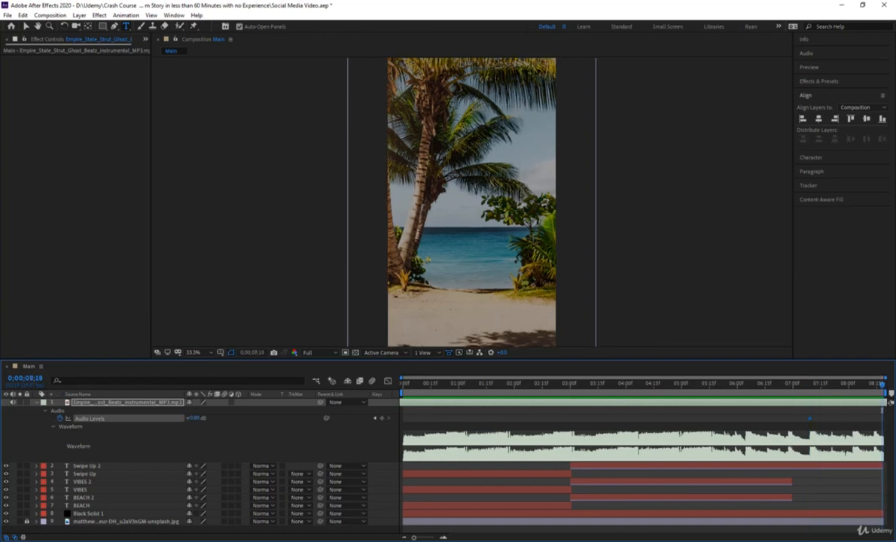
pyautogui.moveTo(195, 419)
pyautogui.mouseDown()
pyautogui.moveTo(172, 419)
pyautogui.moveTo(190, 424)
pyautogui.mouseUp()
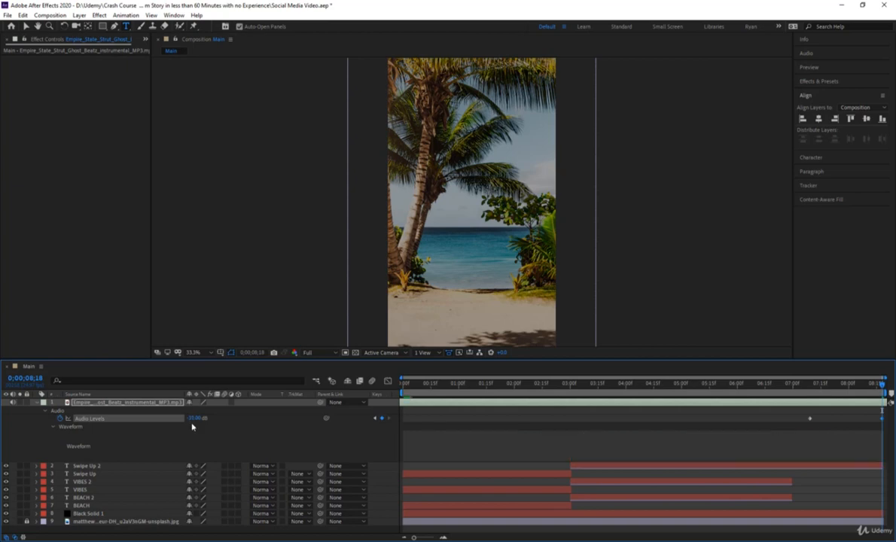
# Play back the composition to check the music fade-out and show only the music layer's keyframed properties.
pyautogui.click(782, 384)
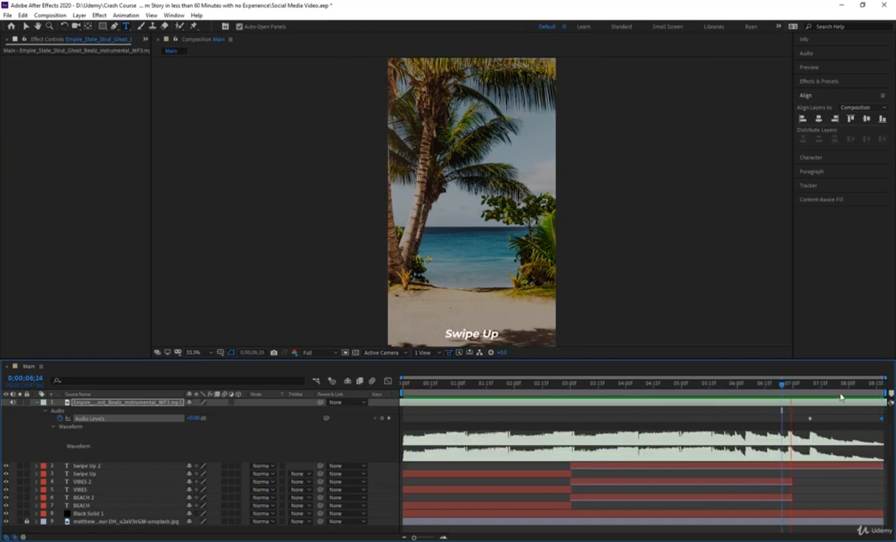
pyautogui.press('space')
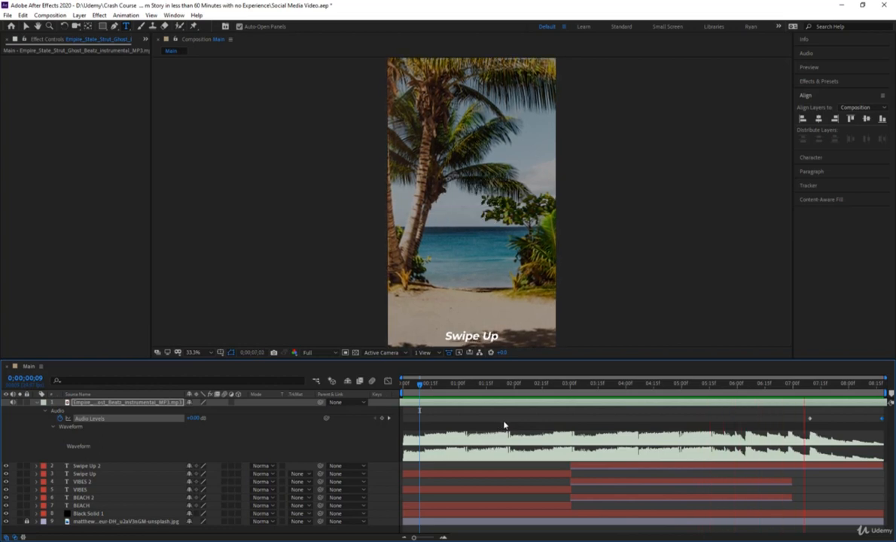
pyautogui.press('space')
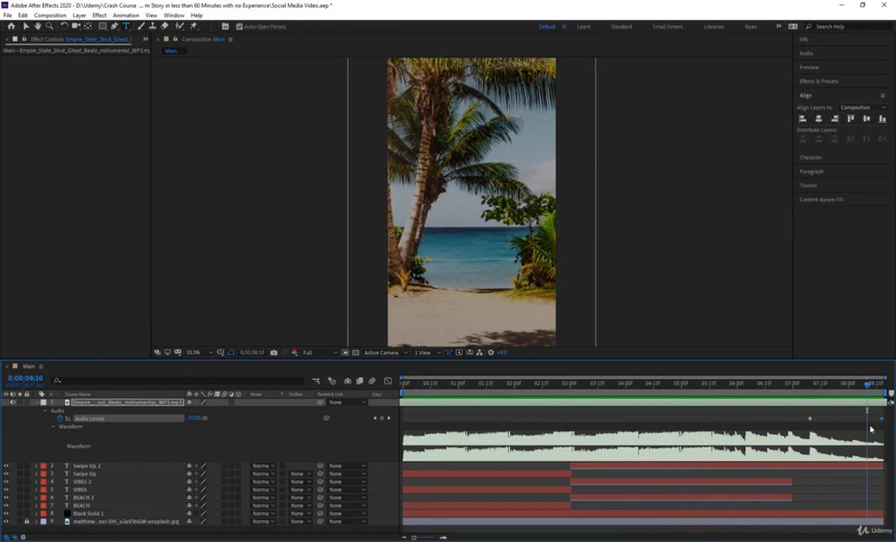
pyautogui.press('u')
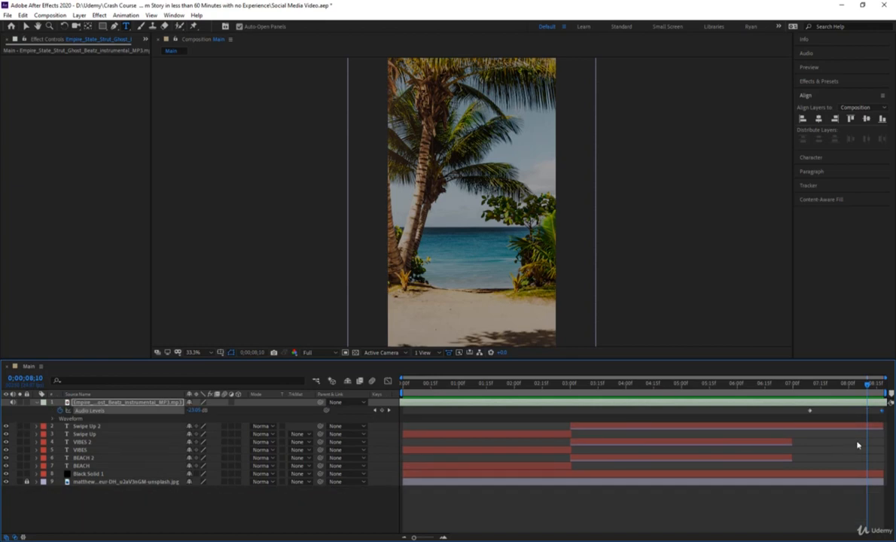
# Create a black solid covering the composition and place it directly below the music layer.
pyautogui.click(78, 16)
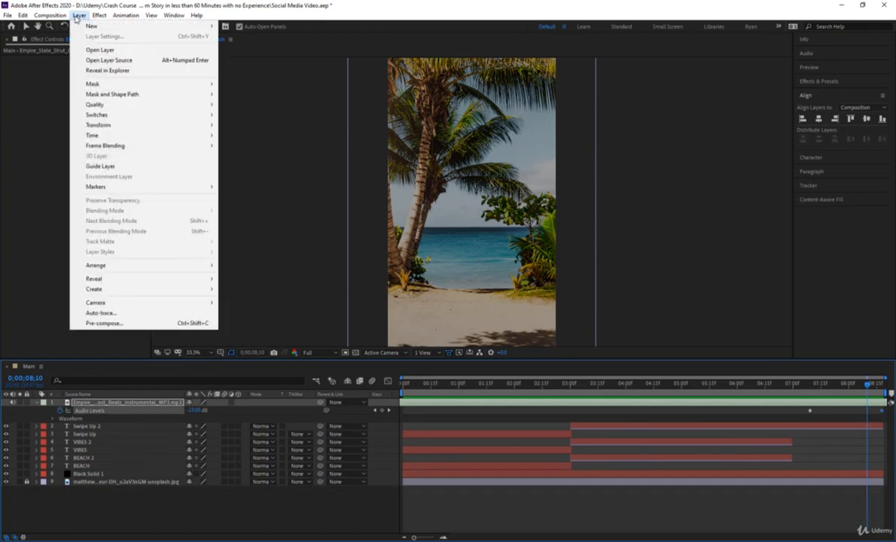
pyautogui.moveTo(85, 24)
pyautogui.click(240, 37)
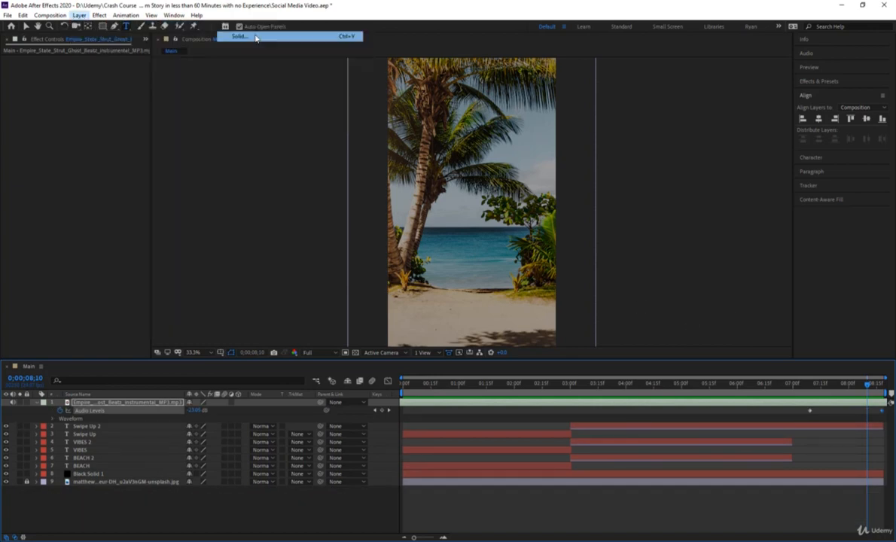
pyautogui.click(730, 306)
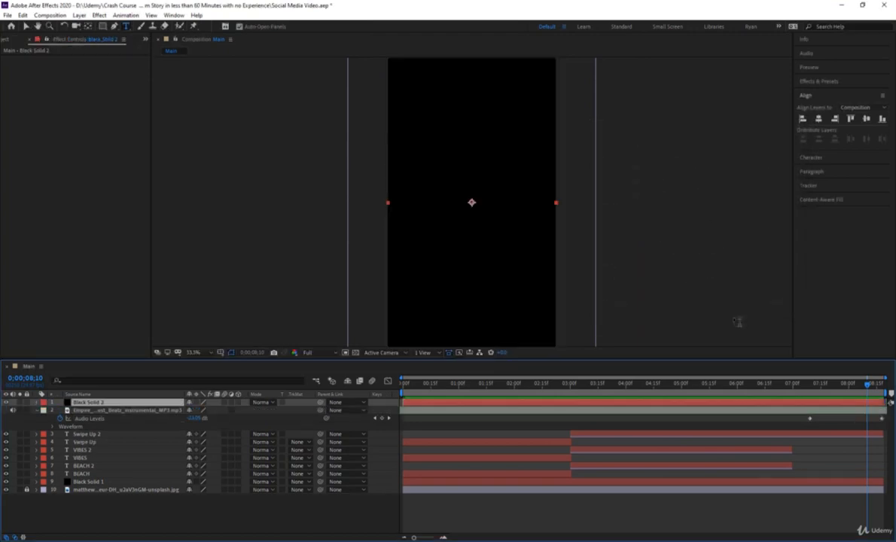
pyautogui.moveTo(158, 407); pyautogui.dragTo(161, 427)
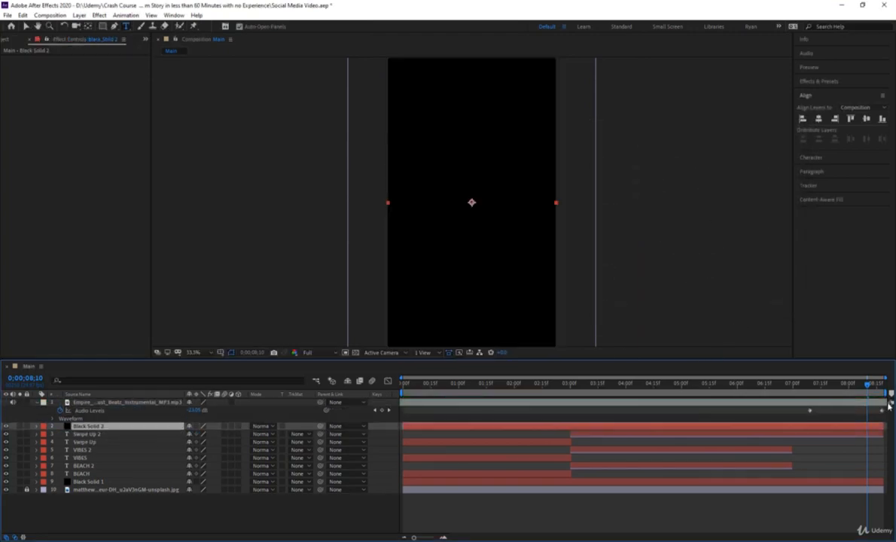
# Keyframe the new black solid's Opacity from 0% at 0;00;07;09 to 100% at 0;00;08;18.
pyautogui.moveTo(872, 393); pyautogui.dragTo(810, 392)
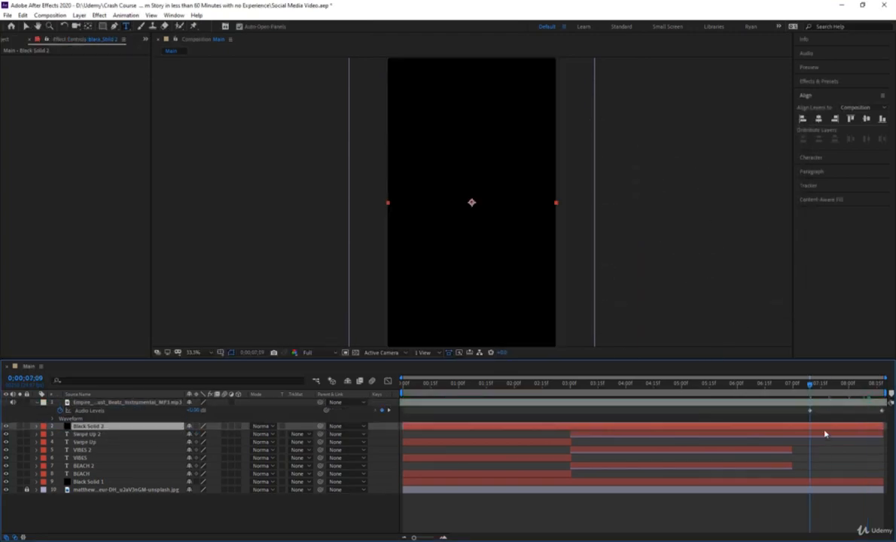
pyautogui.press('t')
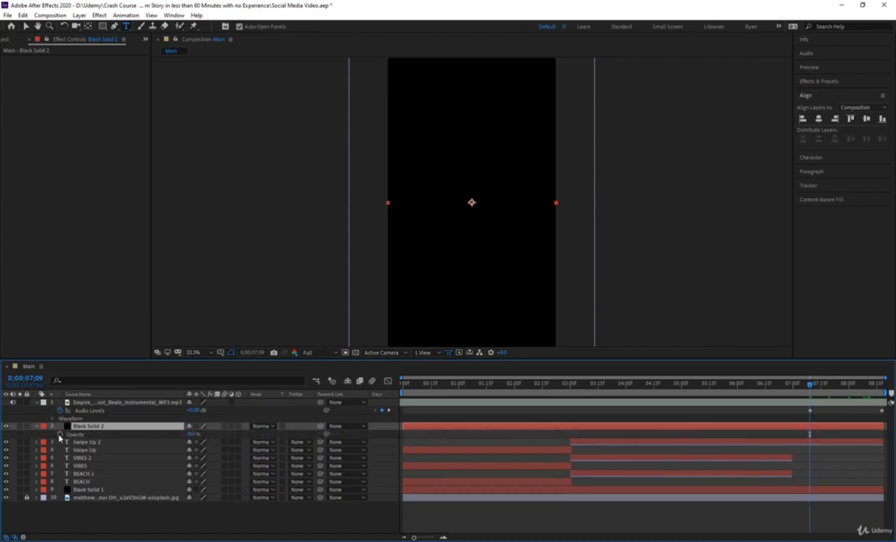
pyautogui.click(59, 436)
pyautogui.moveTo(190, 435); pyautogui.dragTo(143, 436)
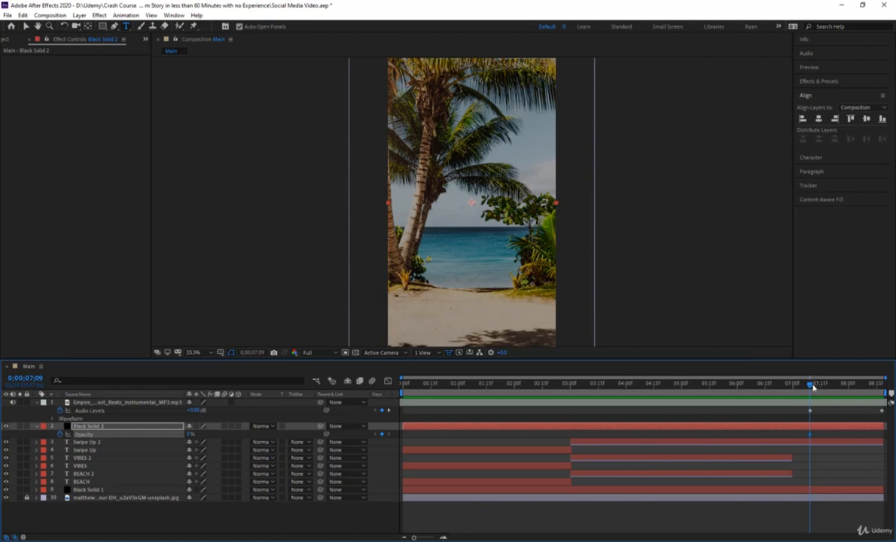
pyautogui.moveTo(813, 388); pyautogui.dragTo(883, 385)
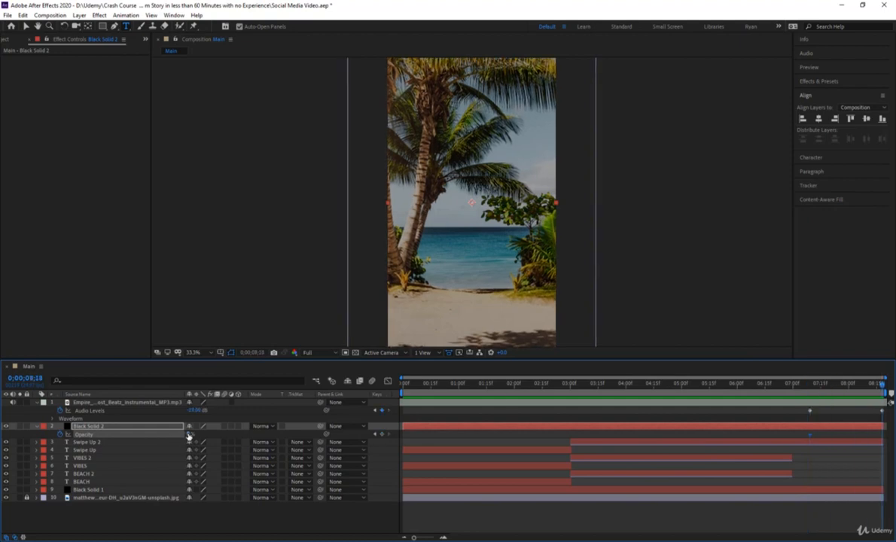
pyautogui.moveTo(190, 435); pyautogui.dragTo(356, 435)
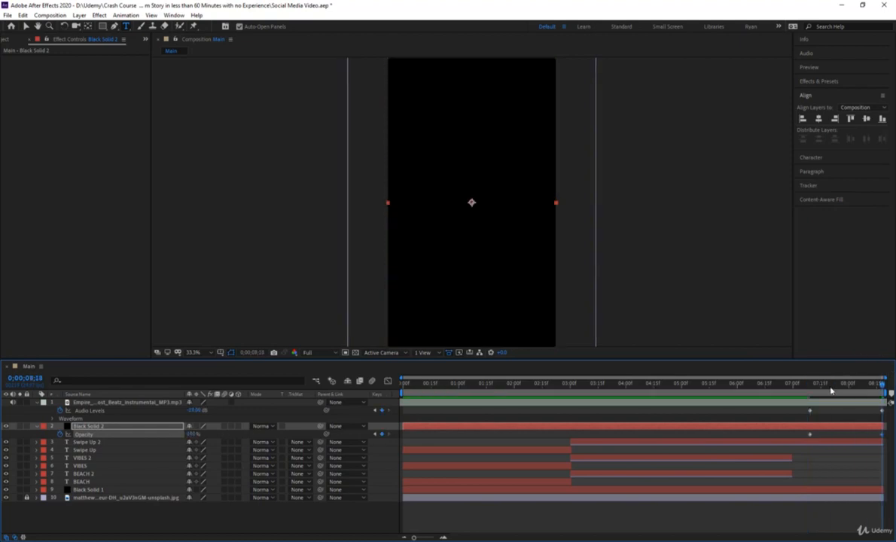
# Trim the new black solid's start to 0;00;07;09 and play back the composition to check the closing fade.
pyautogui.moveTo(833, 387); pyautogui.dragTo(810, 389)
pyautogui.hotkey('alt', '[')
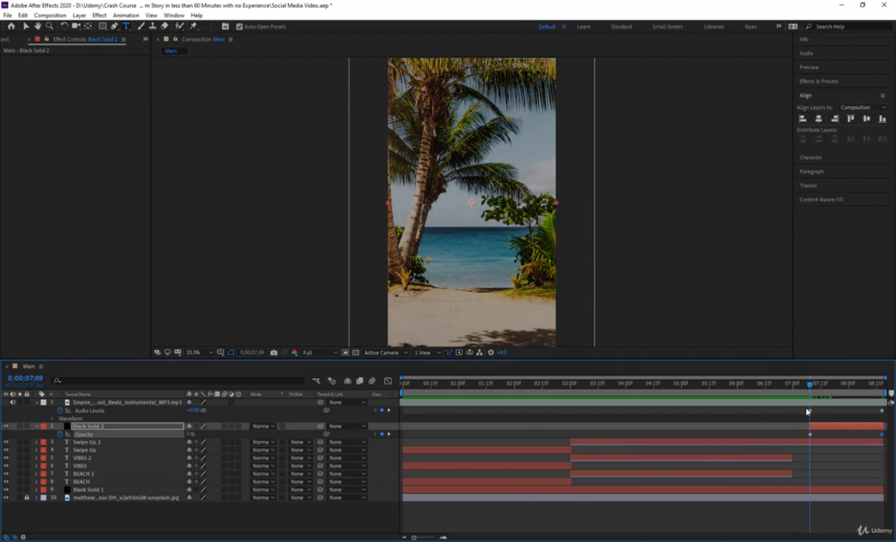
pyautogui.press('space')
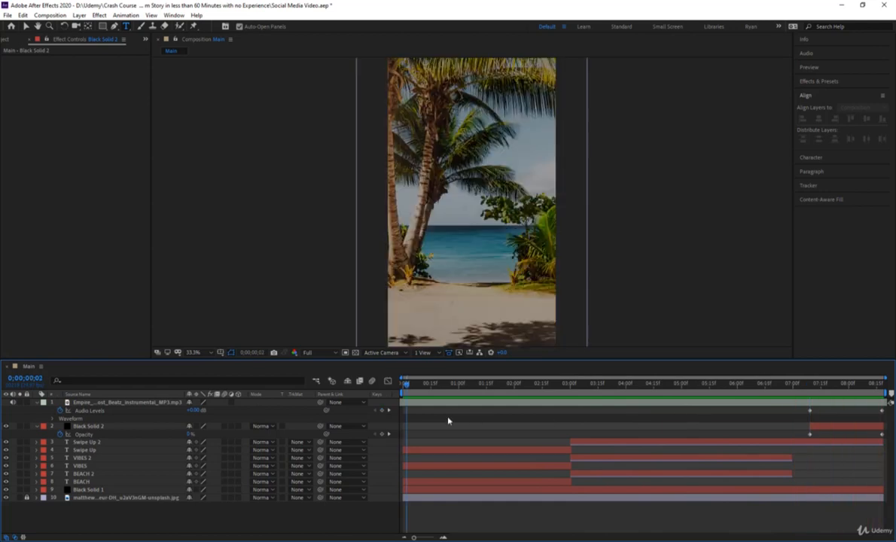
pyautogui.press('space')
# Add the Main composition to the Render Queue and set its output module format to QuickTime.
pyautogui.click(7, 15)
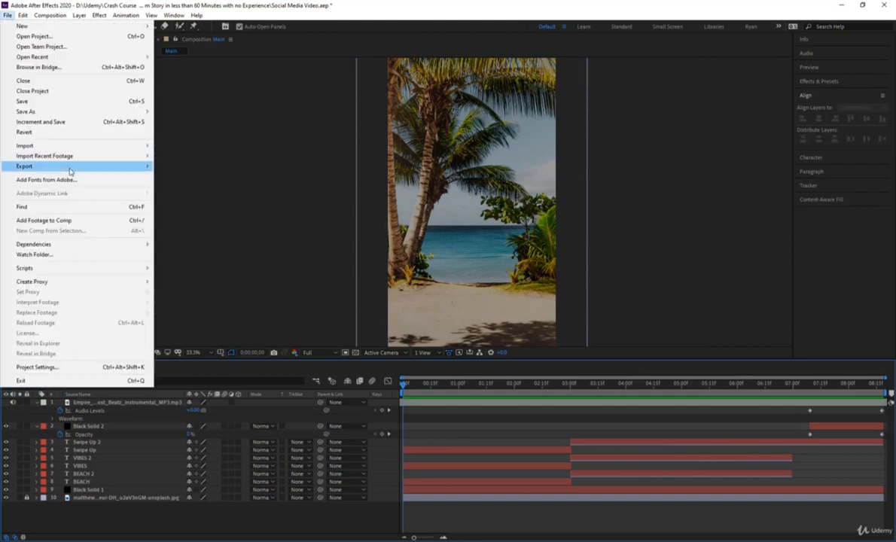
pyautogui.moveTo(70, 170)
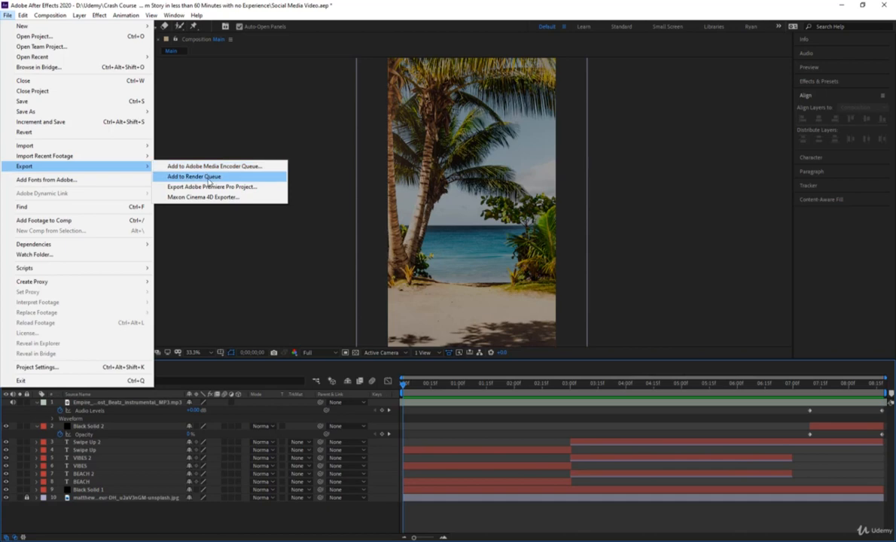
pyautogui.click(195, 177)
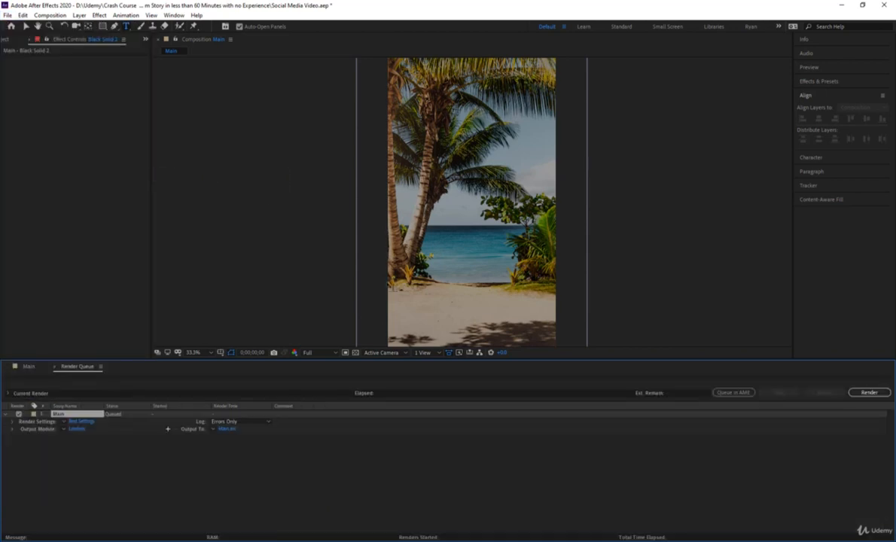
pyautogui.click(76, 429)
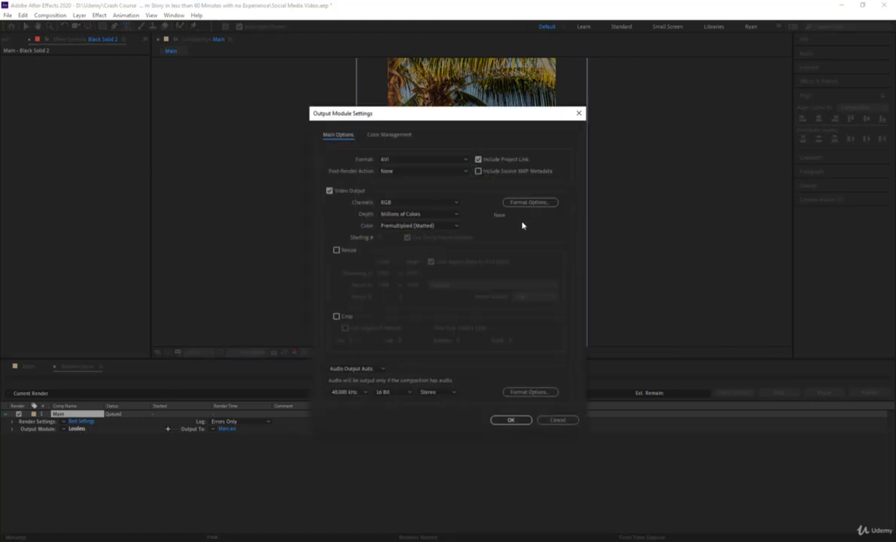
pyautogui.click(430, 161)
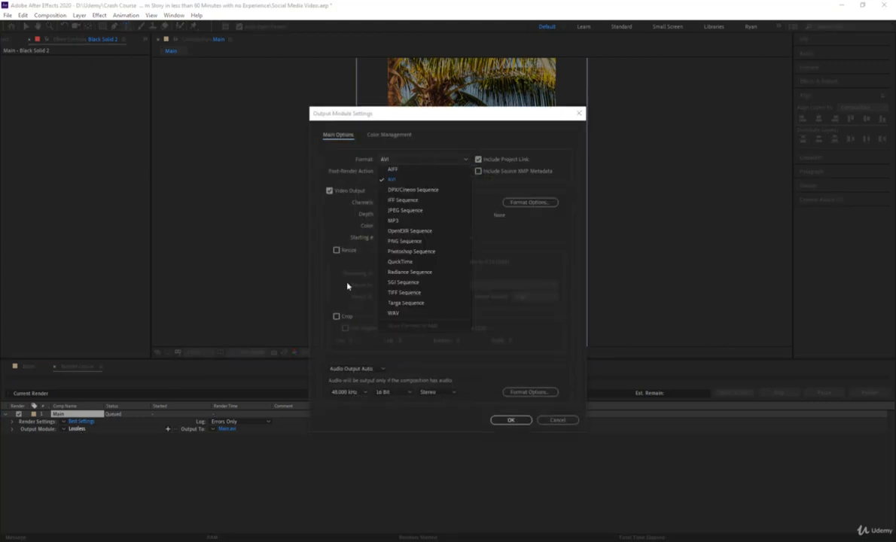
pyautogui.click(426, 262)
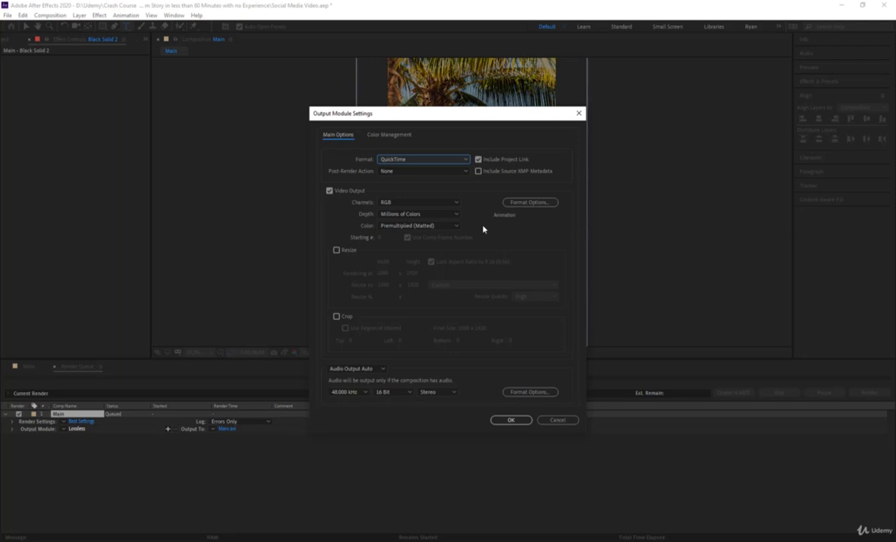
pyautogui.click(515, 421)
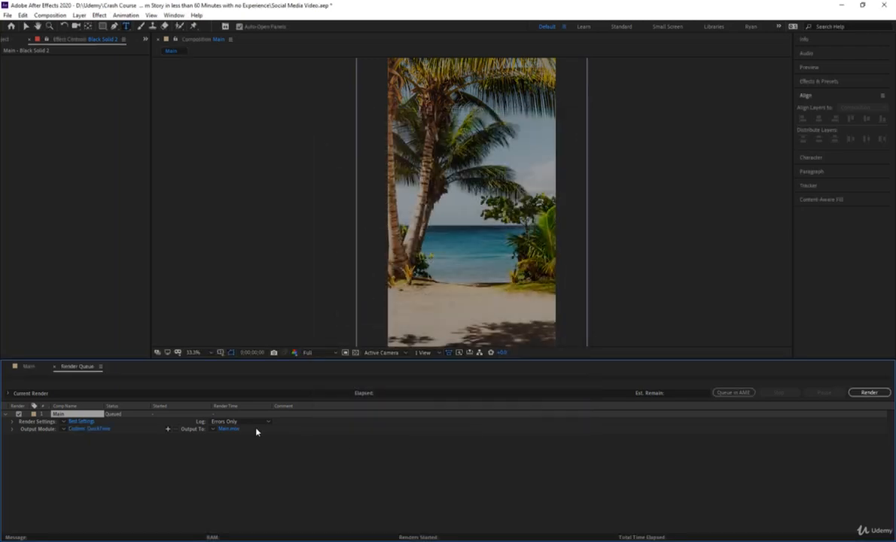
# Set the queued render's output file to Main as a QuickTime .mov in the social media ad project folder.
pyautogui.click(230, 430)
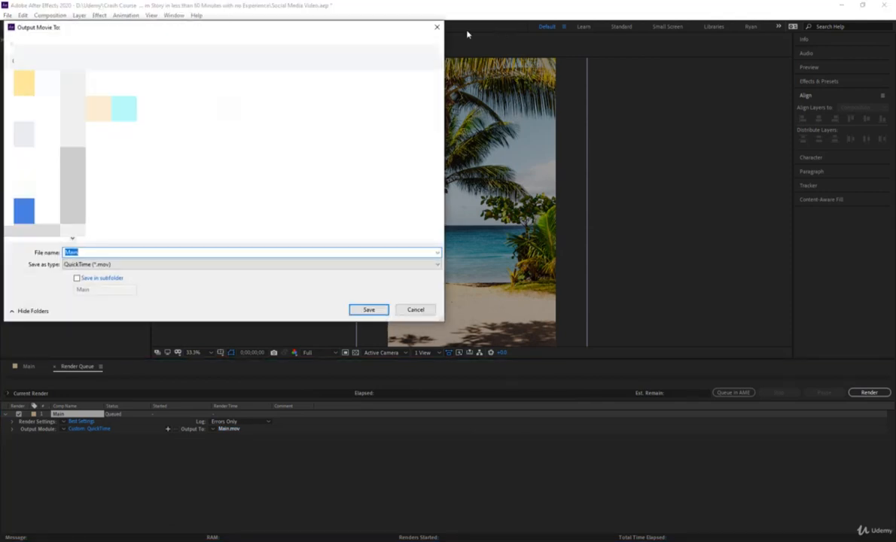
pyautogui.click(436, 29)
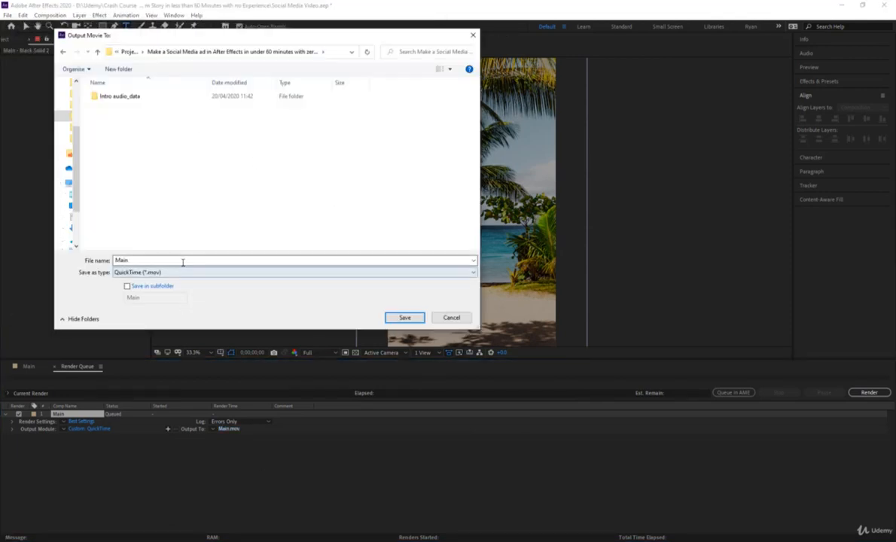
pyautogui.doubleClick(182, 261)
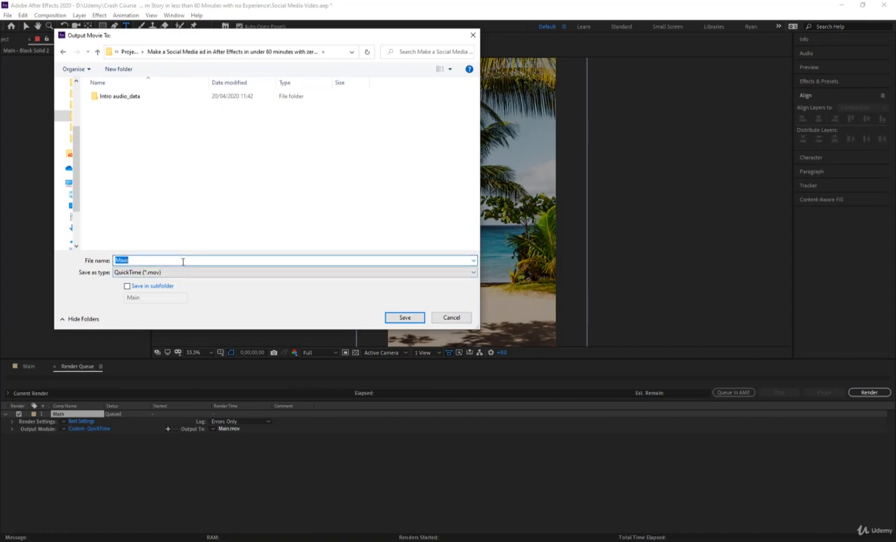
pyautogui.click(419, 318)
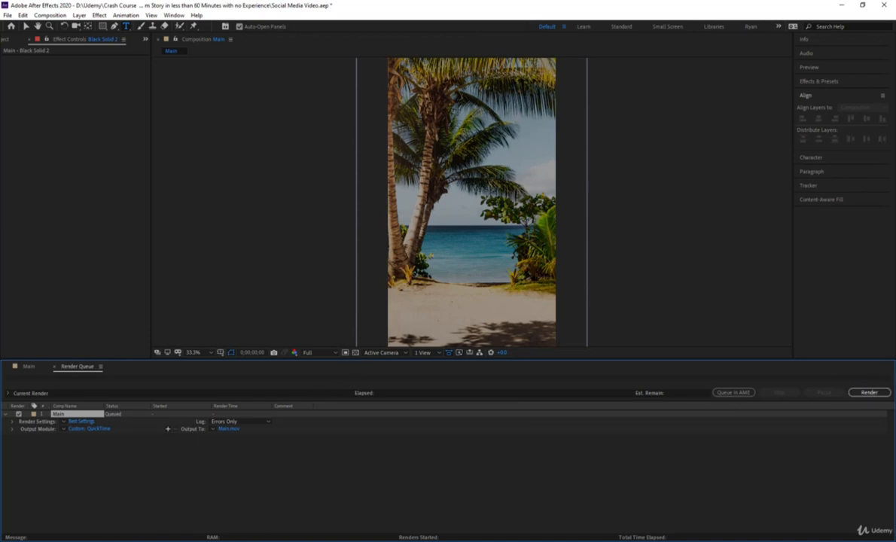
pyautogui.click(320, 480)
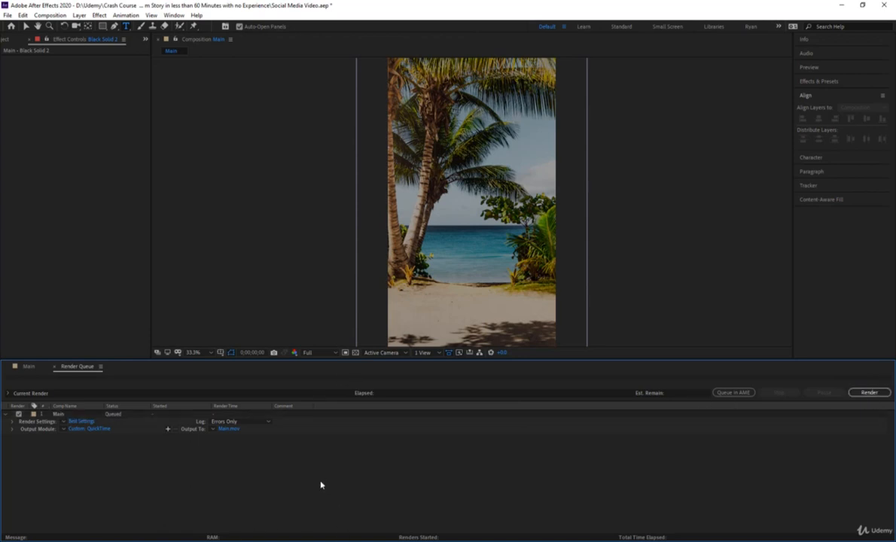
# Send the Main composition from its timeline to the Adobe Media Encoder queue.
pyautogui.click(29, 367)
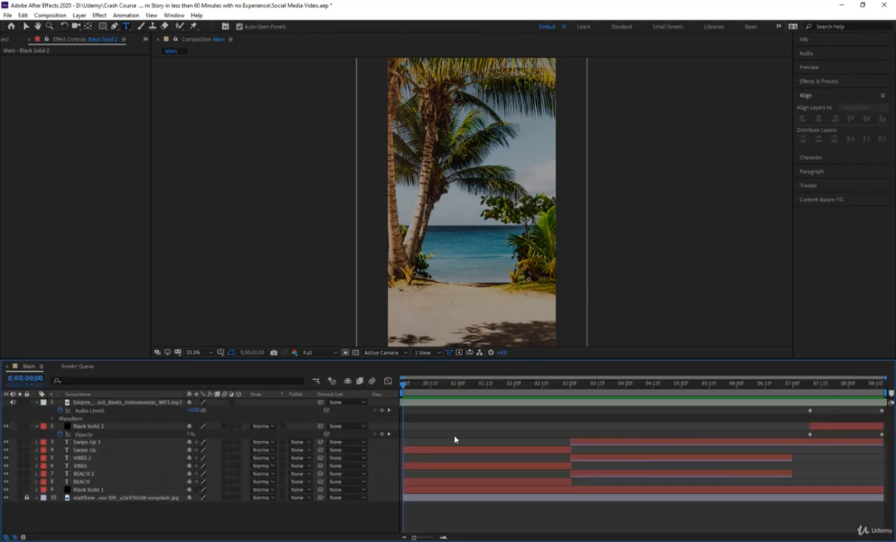
pyautogui.click(7, 15)
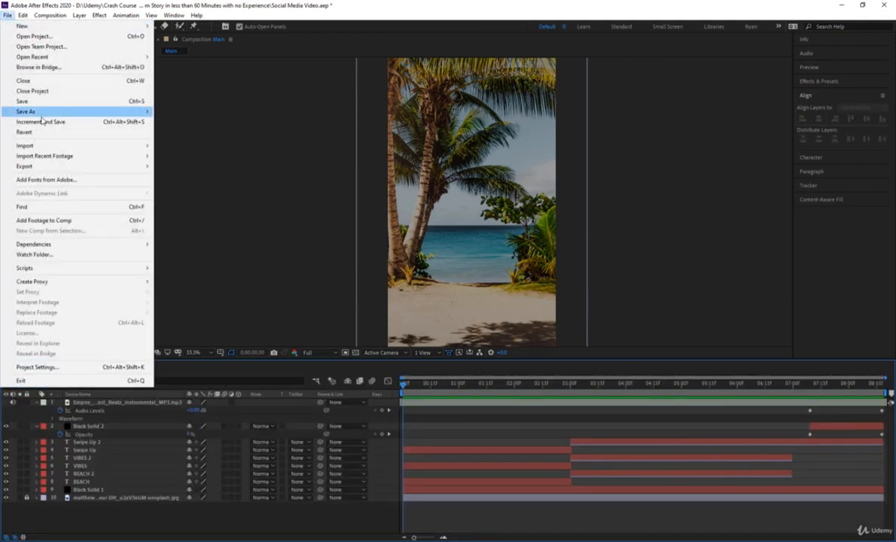
pyautogui.moveTo(46, 162)
pyautogui.click(272, 170)
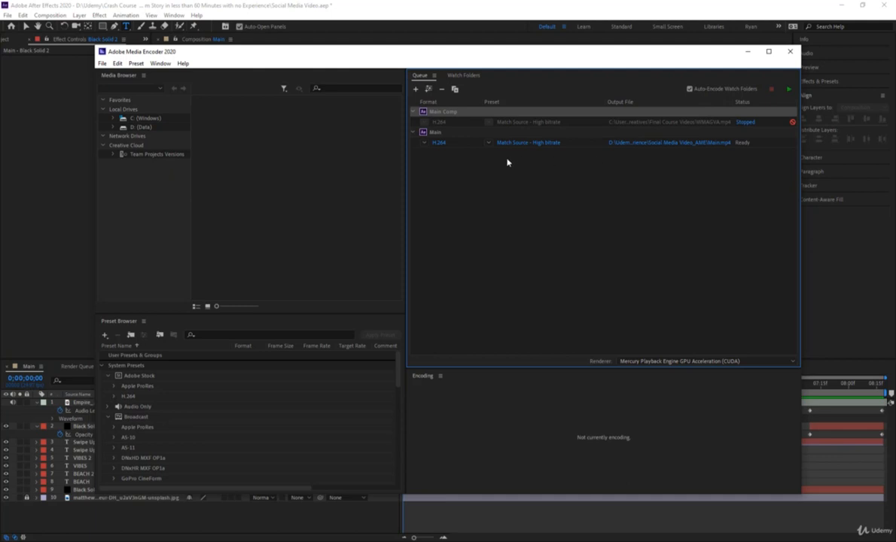
# Name the Main item's H.264 output file Instagram Video Ad in the Social Media Video_AME folder and start encoding the queue.
pyautogui.click(694, 143)
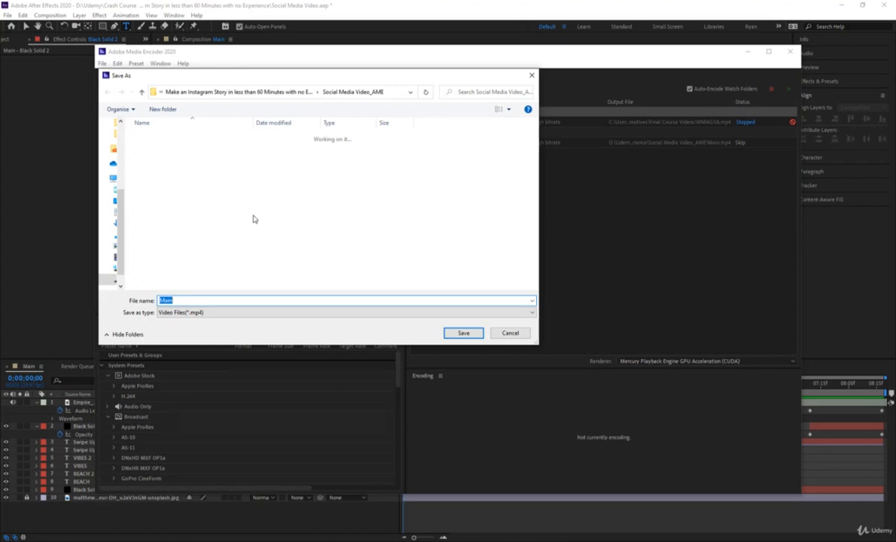
pyautogui.write('Instagram Video Ad')
pyautogui.press('Return')
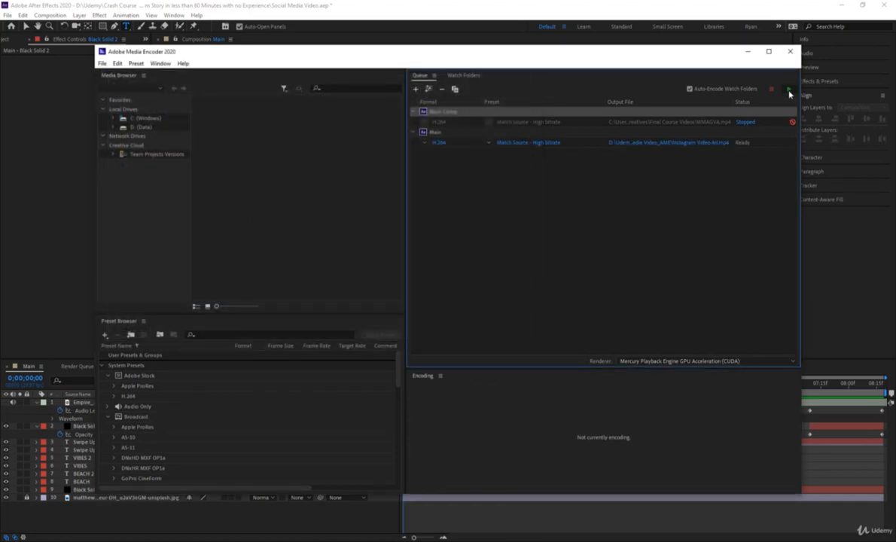
pyautogui.click(789, 90)
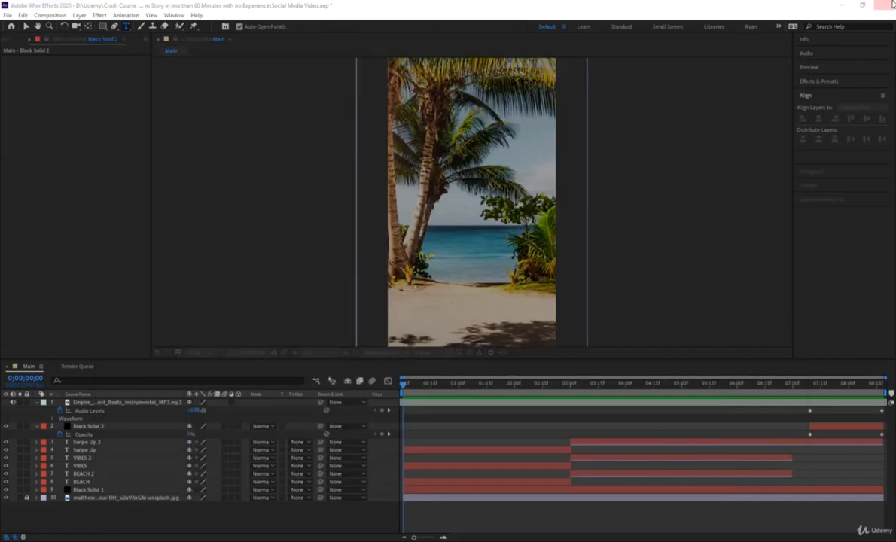
# Close After Effects and play the encoded Instagram Video Ad from the output folder linked in Media Encoder.
pyautogui.hotkey('ctrl', 'q')
pyautogui.click(424, 288)
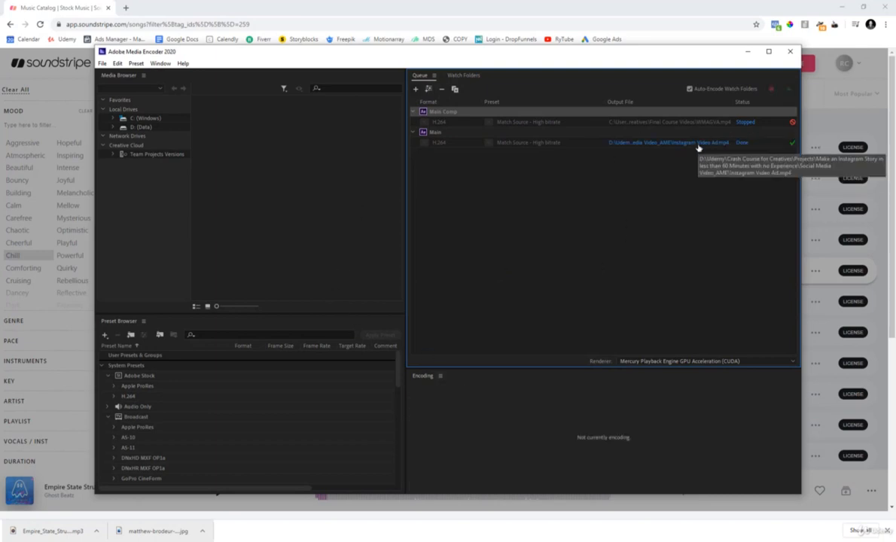
pyautogui.click(698, 148)
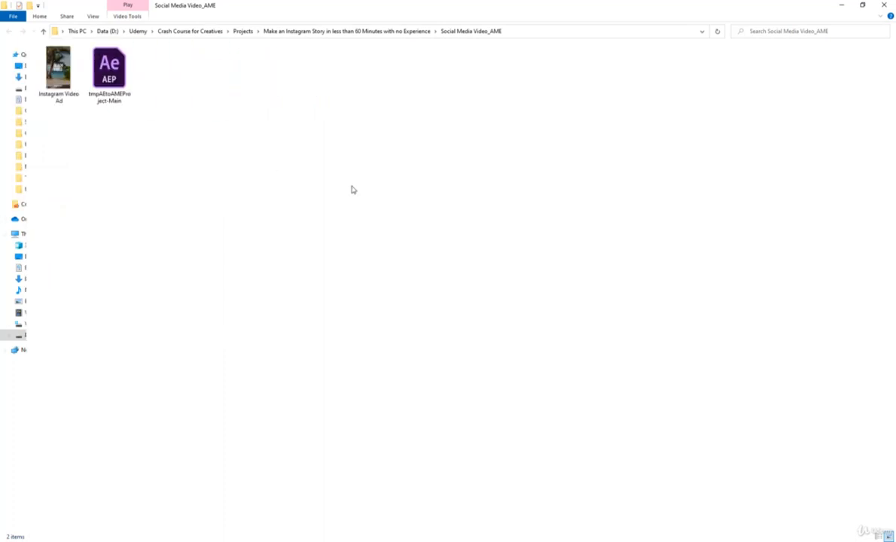
pyautogui.click(54, 86)
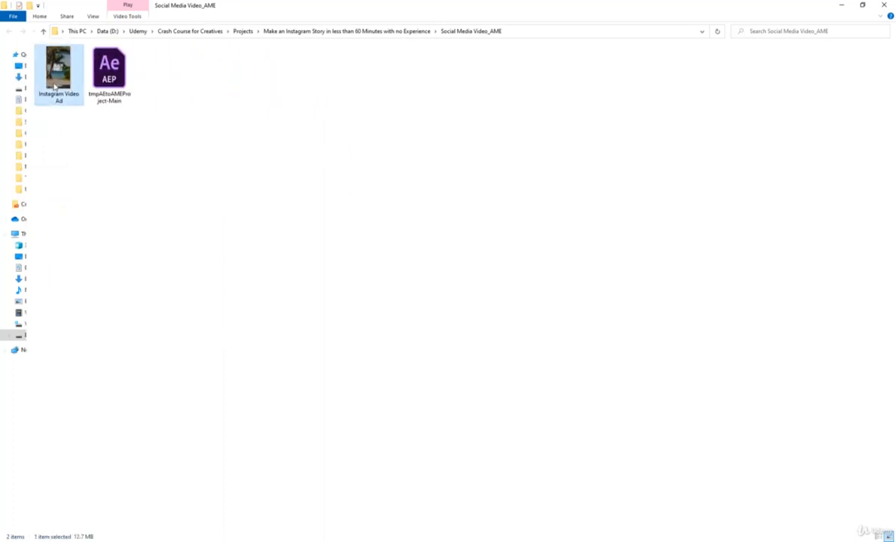
pyautogui.doubleClick(54, 86)
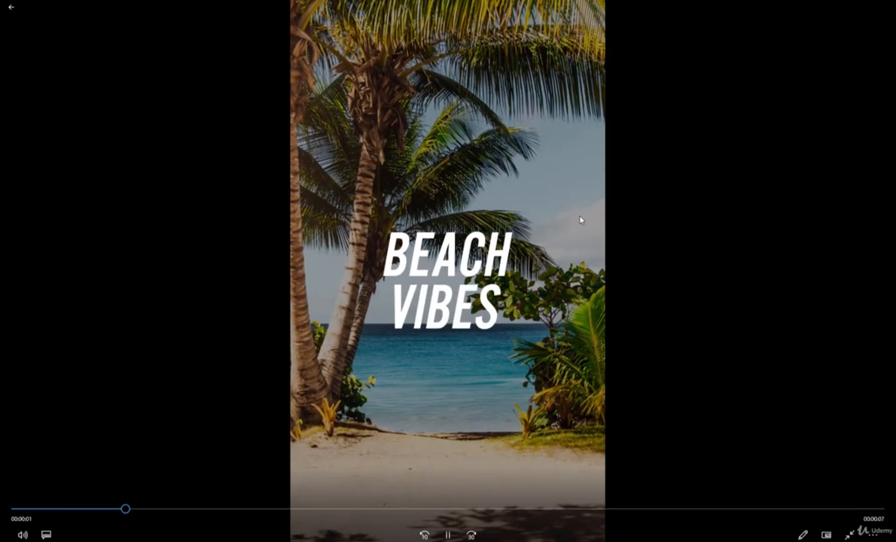